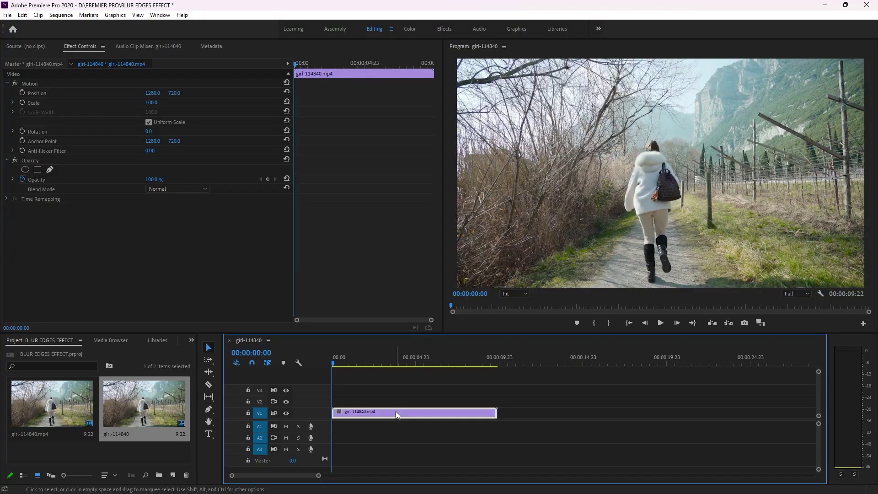
Select the girl-114840.mp4 walking clip on track V1.
left_click(396, 411)
Alt-drag the girl-114840.mp4 clip onto V2 and select the new copy.
left_click_drag(396, 410, 396, 404)
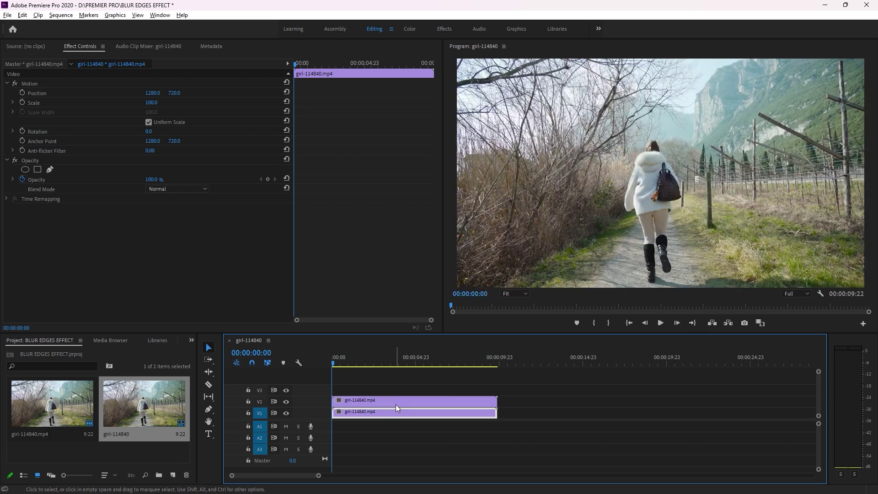
left_click(396, 404)
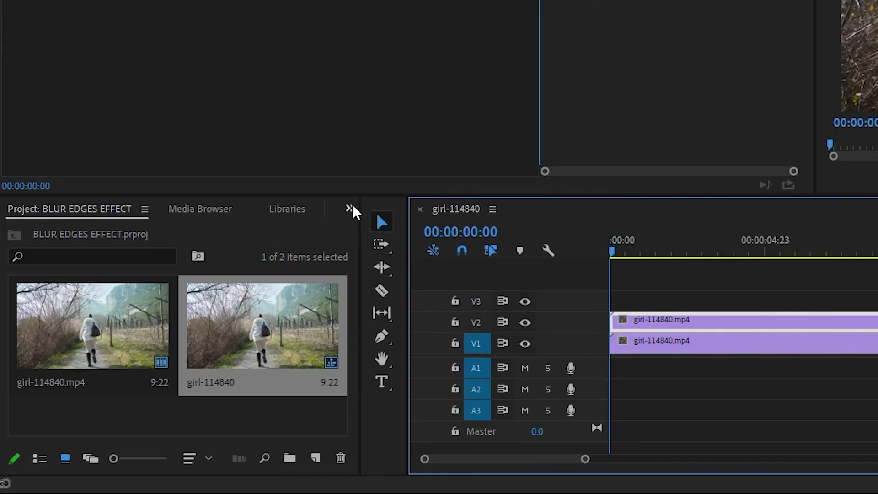
Show the Effects panel, search 'fast blur' and select the Fast Blur effect.
left_click(349, 208)
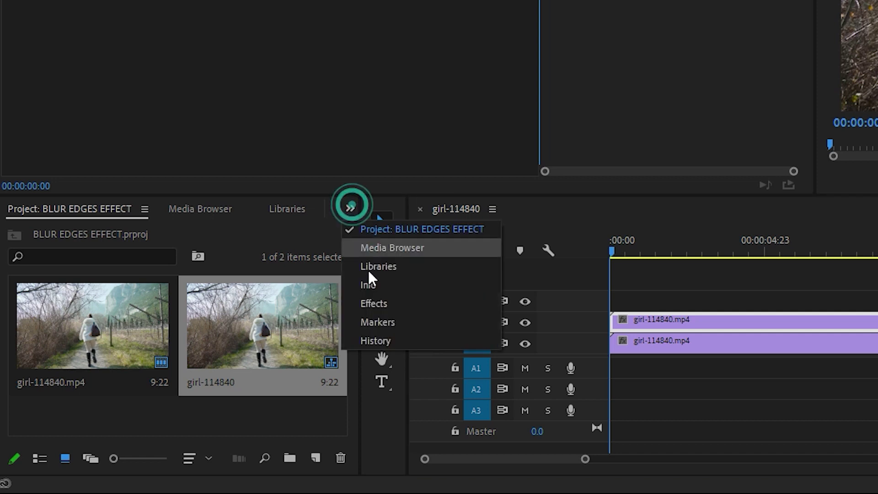
left_click(382, 303)
left_click(73, 229)
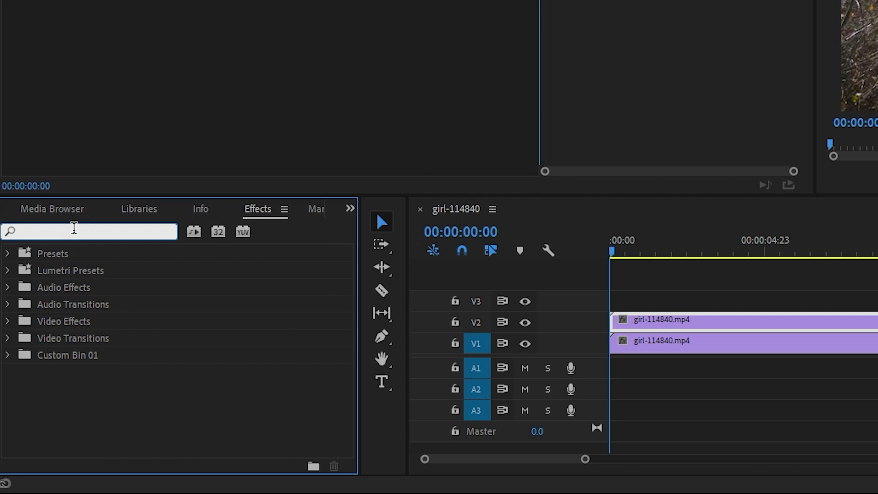
type("fast ")
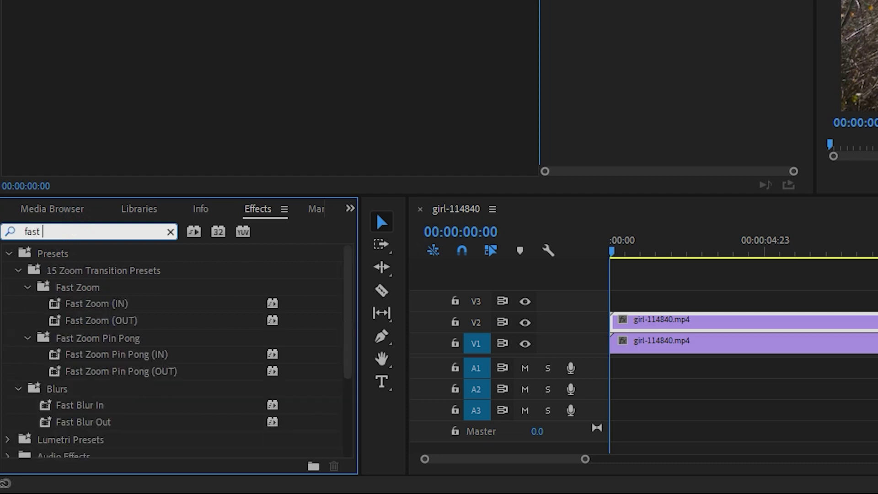
type("blu")
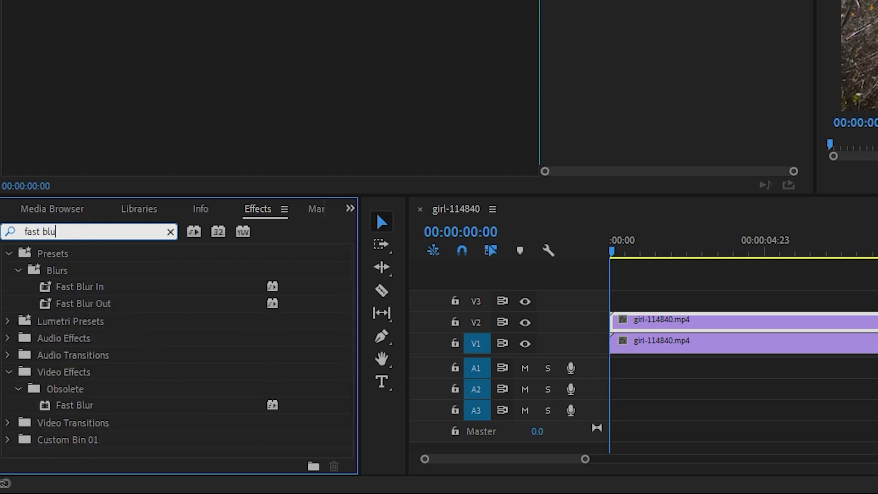
type("r")
left_click(71, 409)
Apply Fast Blur to the V2 copy with Blurriness 40 and Repeat Edge Pixels on.
left_click_drag(48, 404, 711, 319)
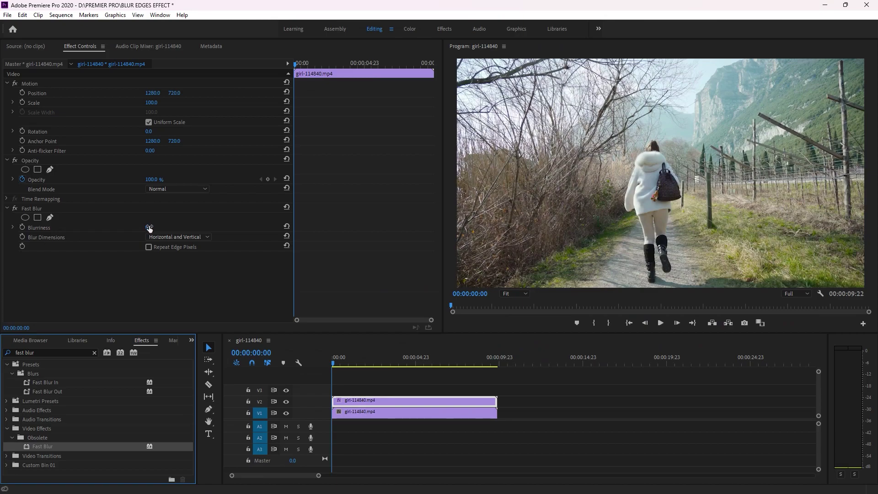
left_click_drag(146, 230, 164, 230)
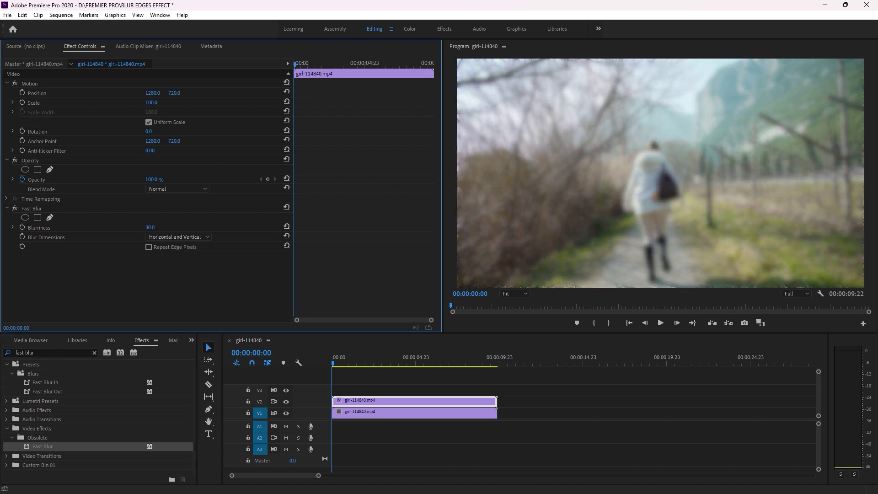
left_click_drag(164, 227, 149, 228)
left_click(148, 247)
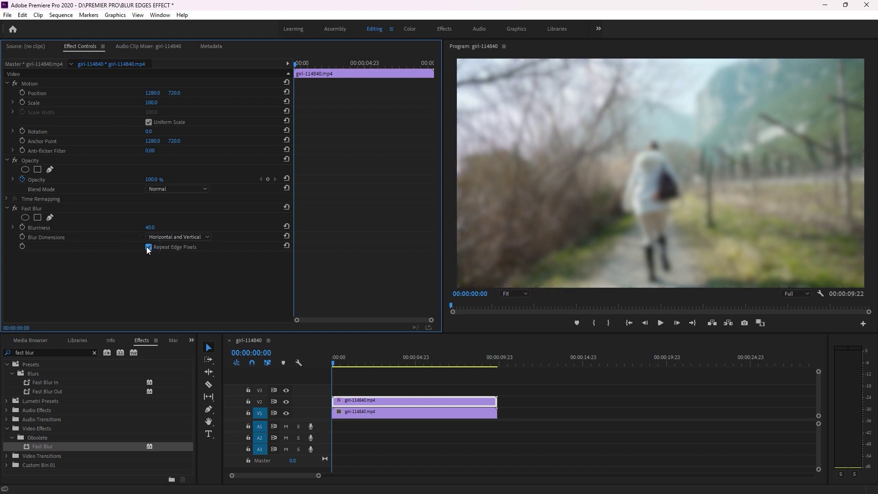
left_click(7, 209)
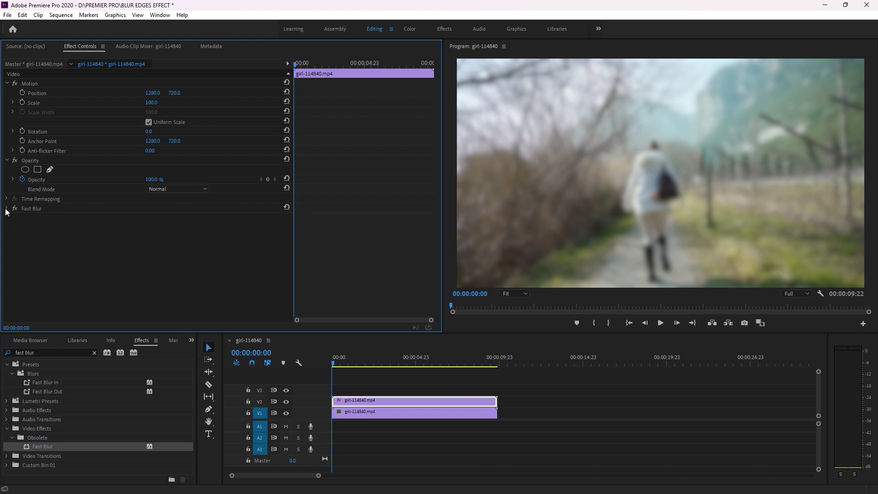
Add an inverted Opacity ellipse mask with Mask Expansion 397 and Mask Feather 450.
left_click(31, 160)
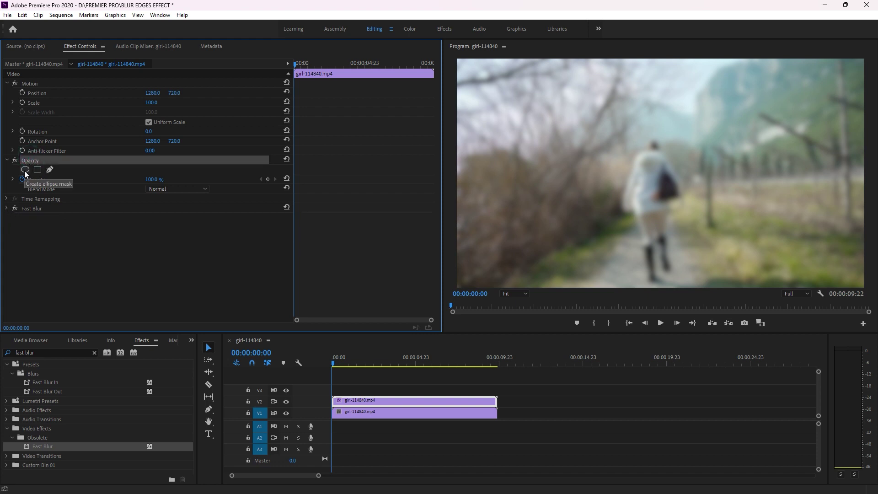
left_click(25, 170)
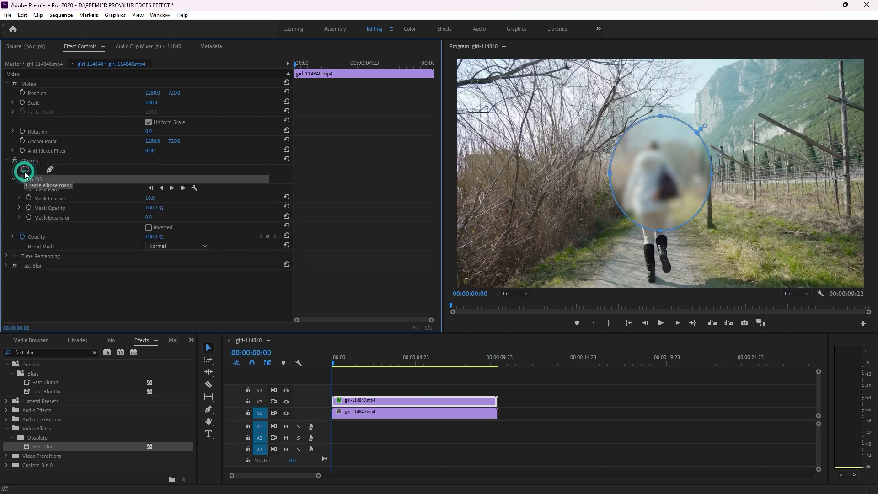
left_click(148, 227)
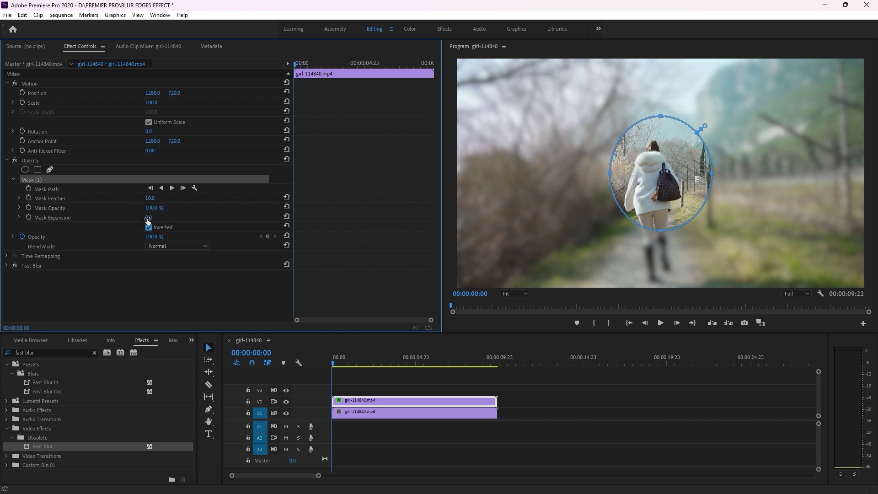
left_click_drag(148, 222, 309, 221)
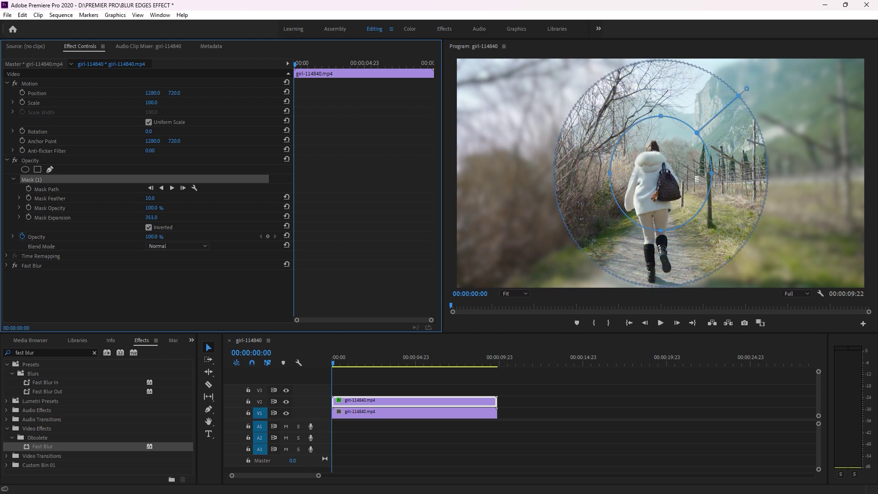
left_click_drag(149, 201, 184, 218)
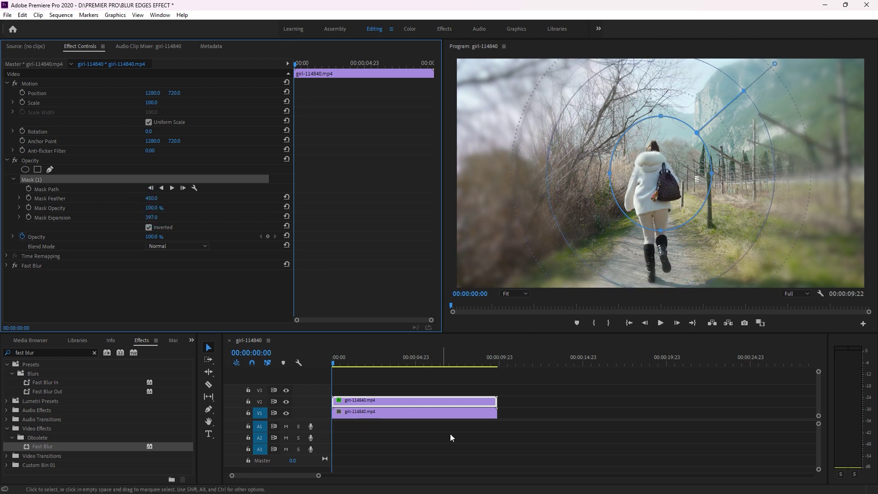
left_click(554, 436)
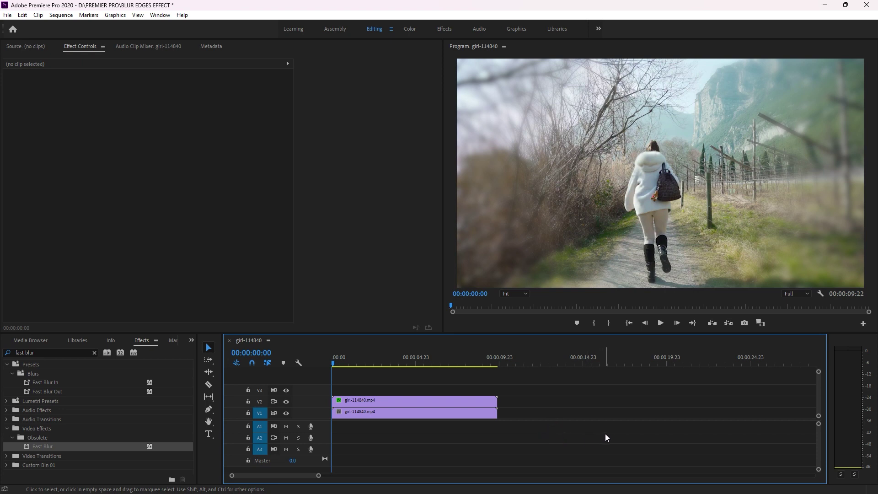
Nest both stacked clips into Nested Sequence 02 and select the nested clip.
left_click_drag(605, 433, 374, 396)
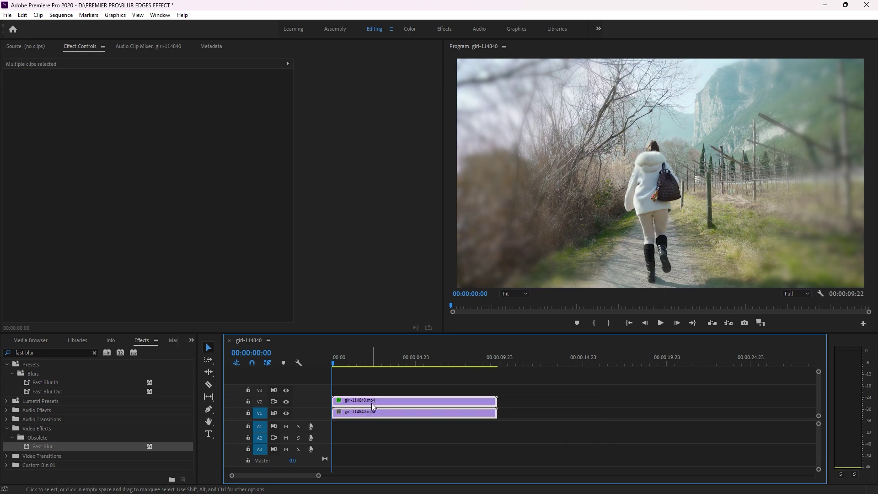
right_click(362, 401)
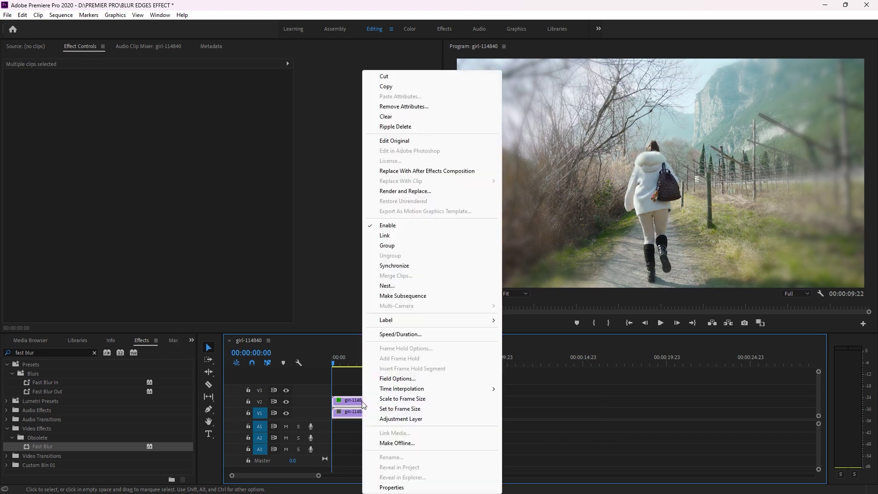
left_click(396, 287)
left_click(417, 261)
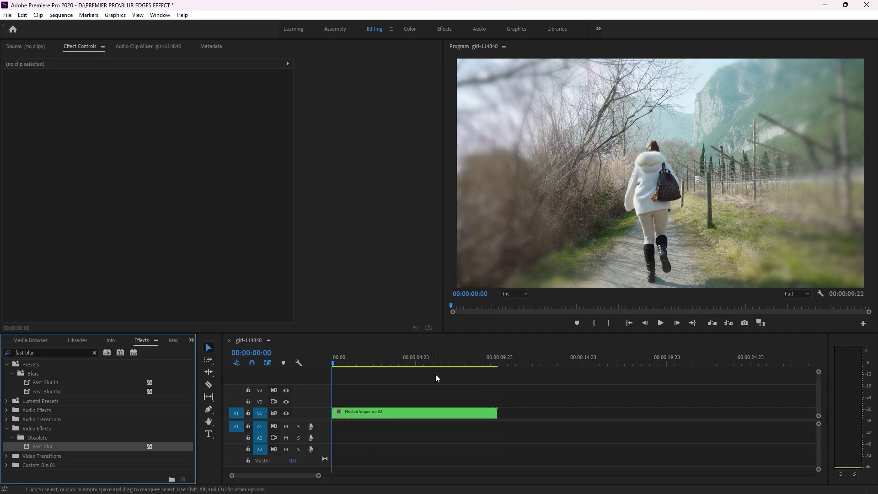
left_click(385, 411)
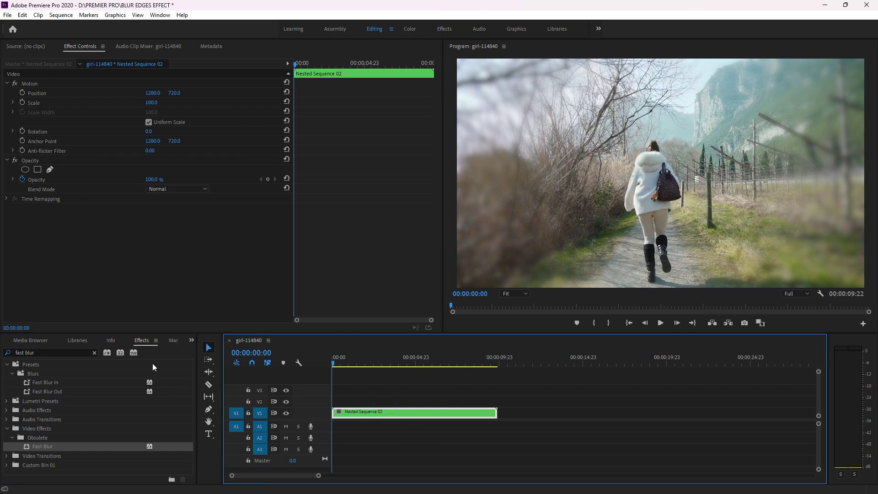
Apply Color Balance (RGB) to Nested Sequence 02, then Alt-drag a duplicate onto V2.
left_click(94, 354)
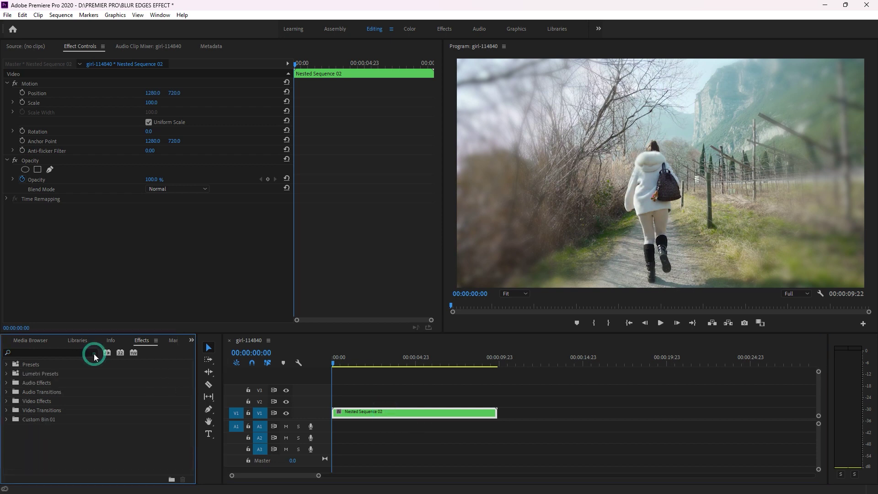
left_click(61, 352)
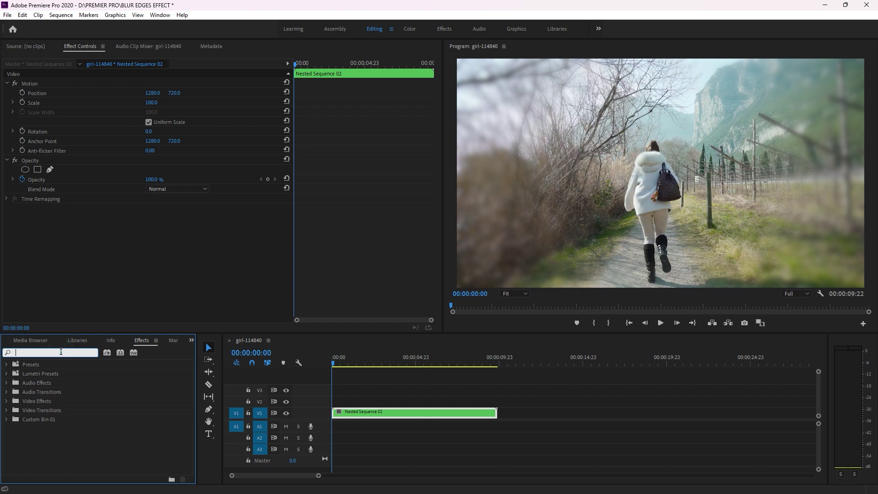
type("color")
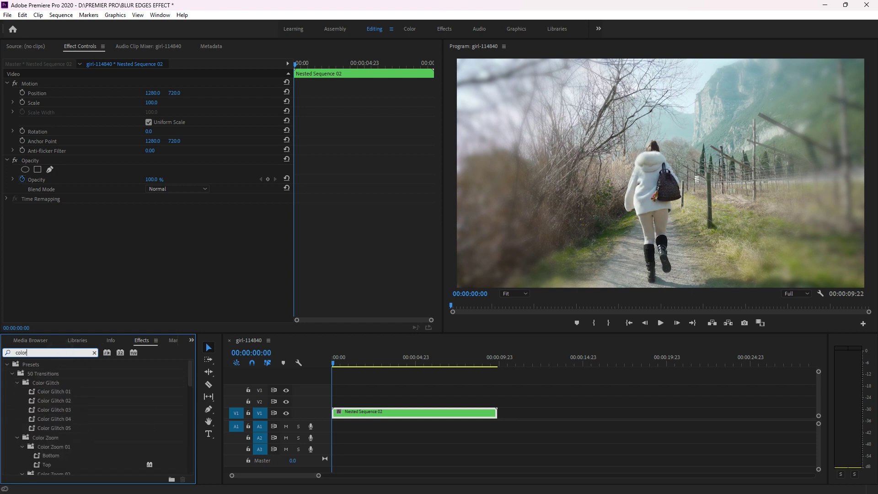
type(" ba")
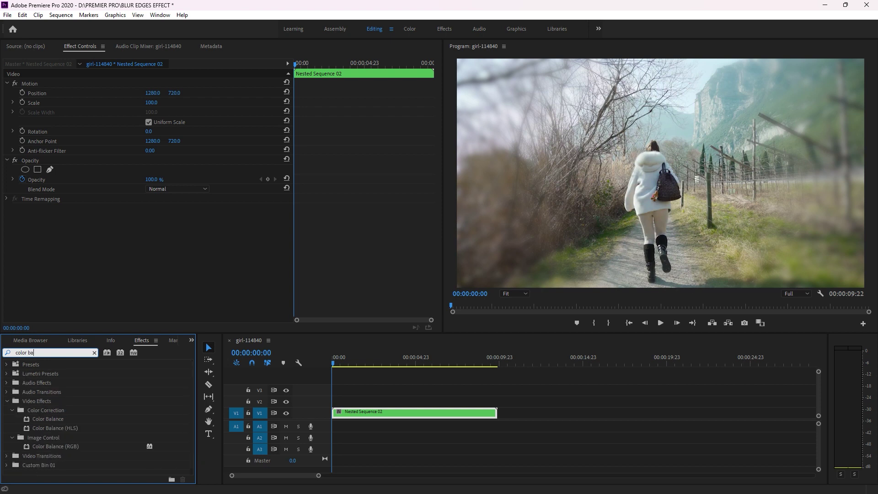
left_click(53, 448)
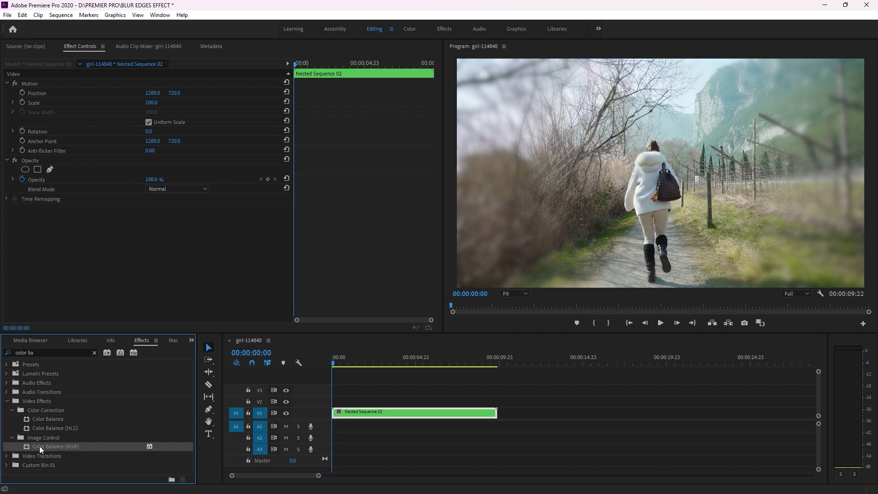
left_click_drag(33, 445, 397, 410)
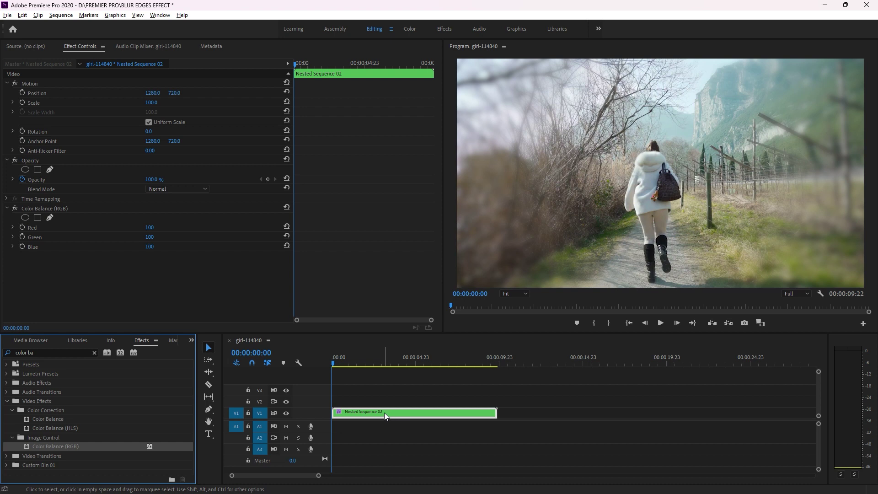
left_click_drag(384, 413, 374, 390)
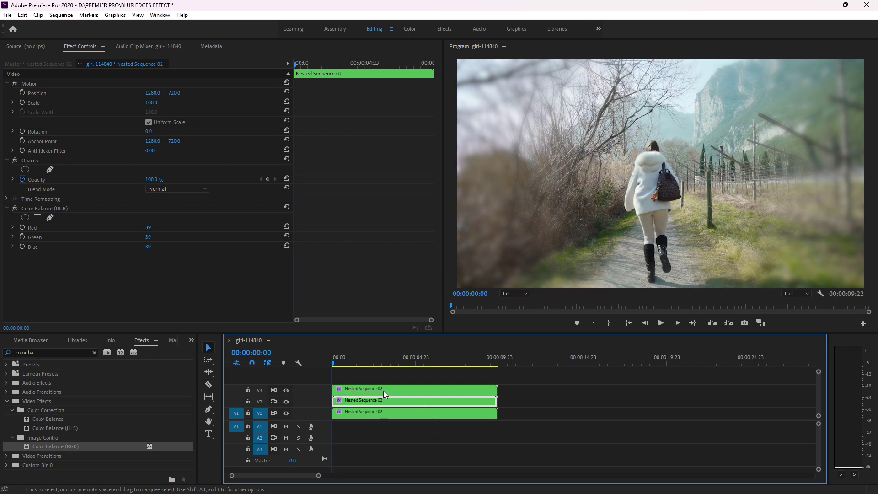
Set the V3 top clip's Color Balance (RGB) Green and Blue to 0, leaving red only.
left_click(384, 391)
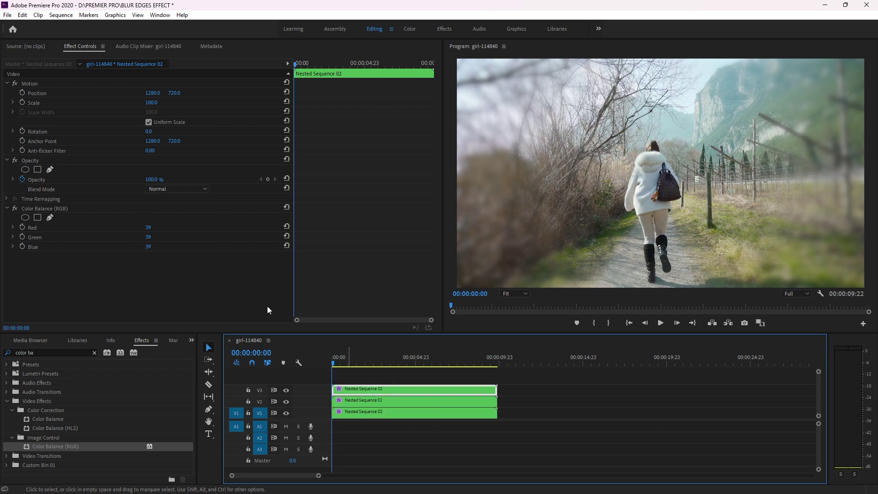
left_click(37, 209)
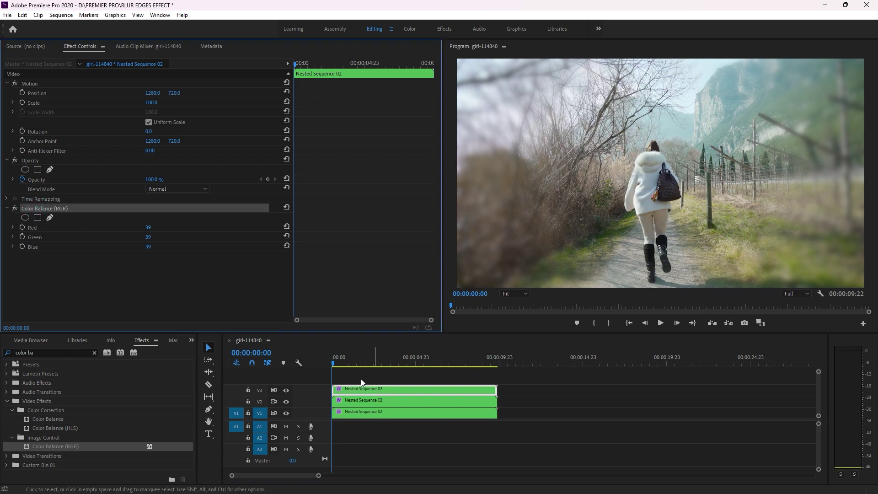
left_click(148, 237)
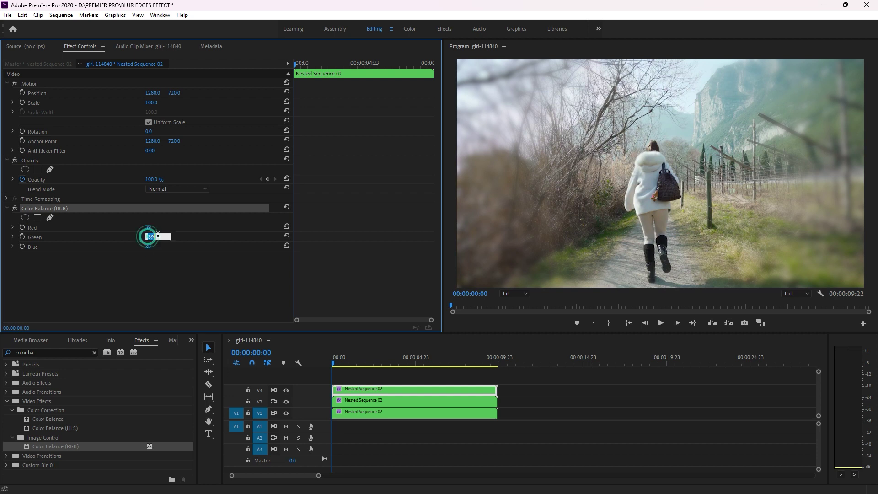
type("0")
key("Return")
left_click(148, 247)
type("0")
left_click(191, 269)
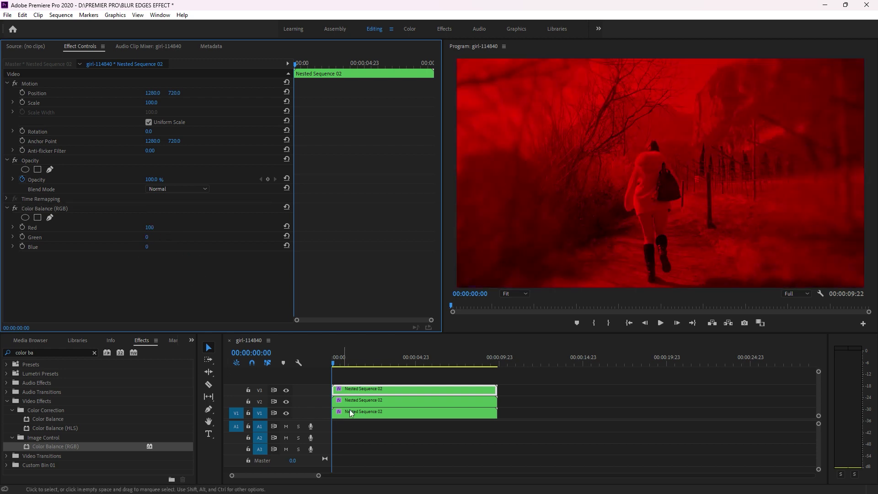
Set the V2 middle clip's Color Balance to Red 0, Green 100, Blue 0.
left_click(370, 402)
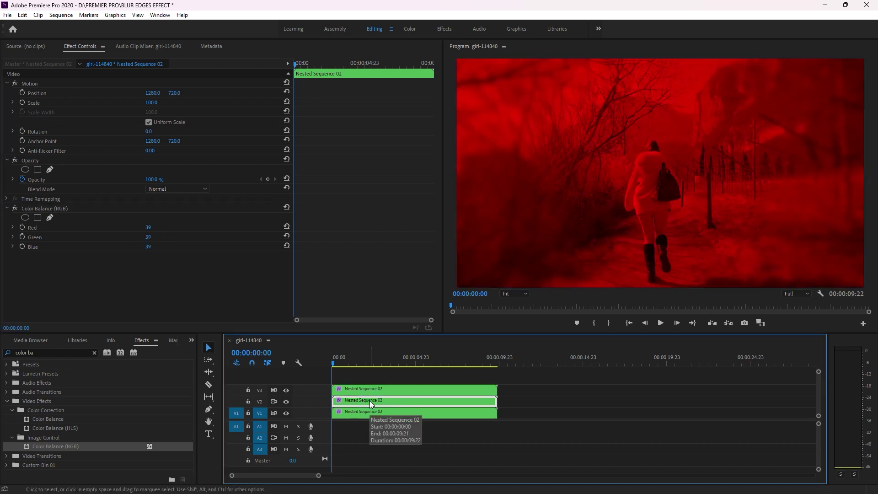
left_click(148, 227)
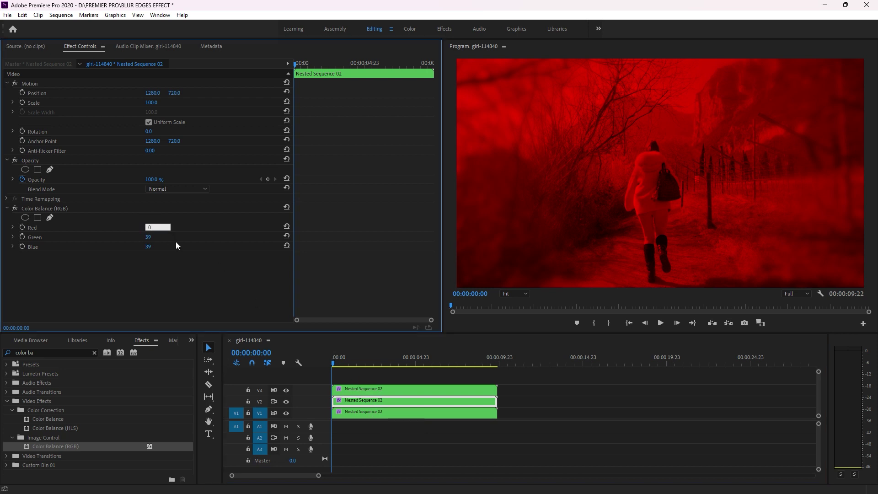
type("0")
key("Tab")
type("100")
left_click(148, 247)
type("0")
left_click(183, 275)
Set the V1 bottom clip's Color Balance to Red 0, Green 0, Blue 100.
left_click(387, 419)
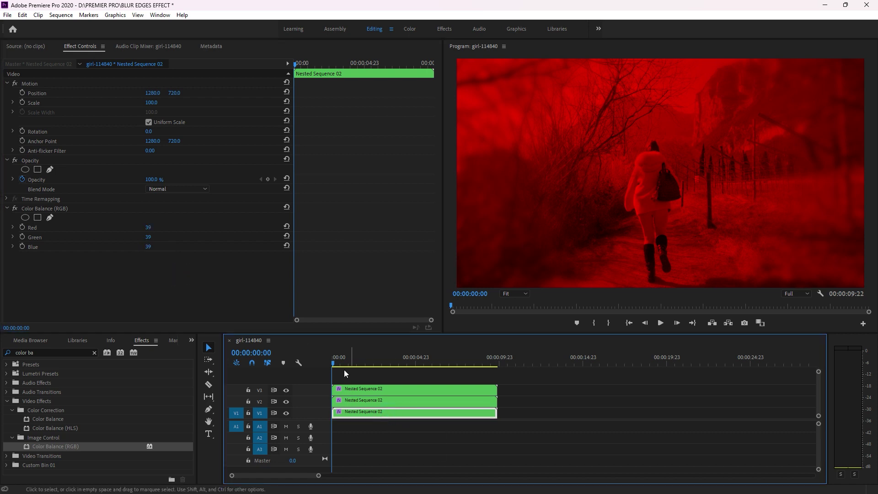
left_click(148, 228)
type("0")
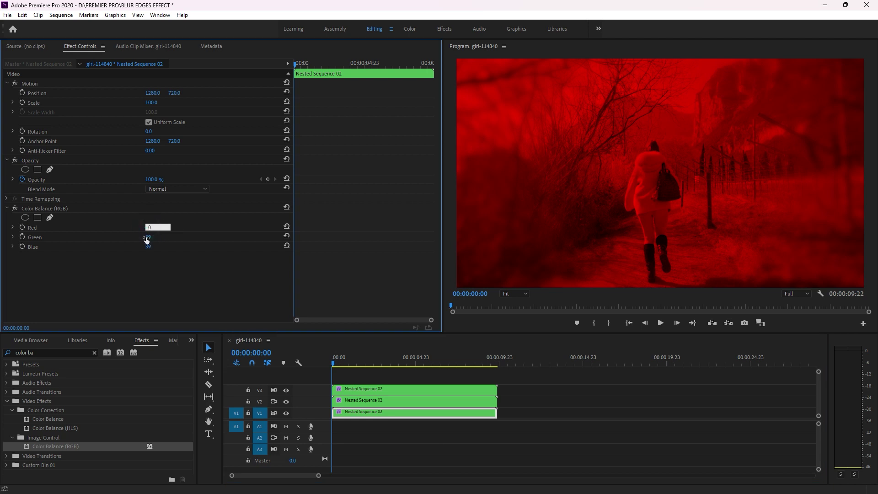
key("Tab")
type("0")
key("Tab")
type("100")
left_click(192, 267)
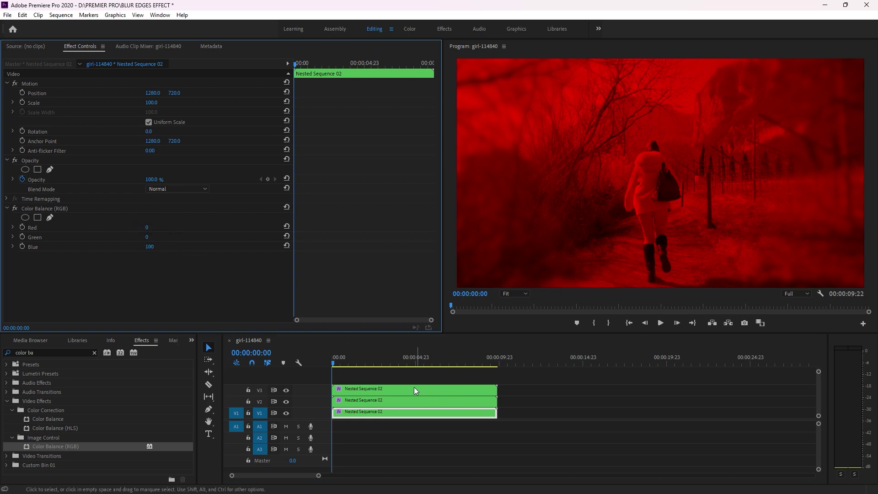
left_click(400, 393)
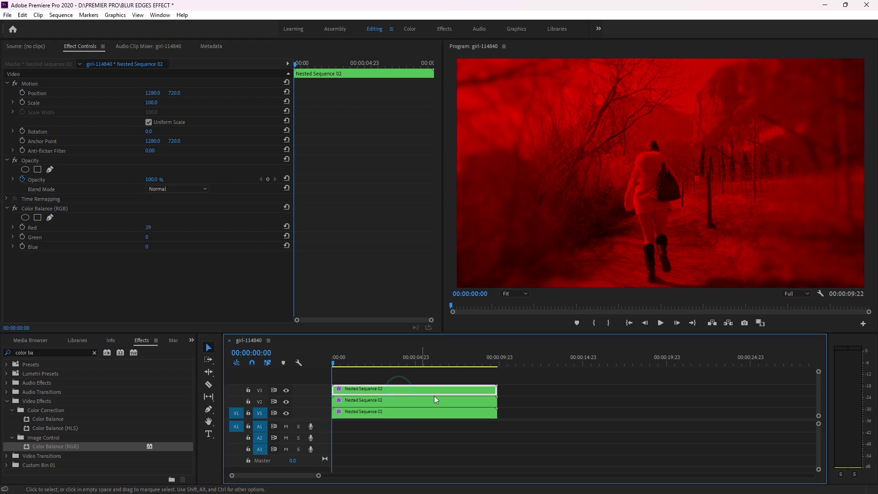
Set the Opacity Blend Mode of the V3 and V2 nested clips to Screen.
left_click(174, 190)
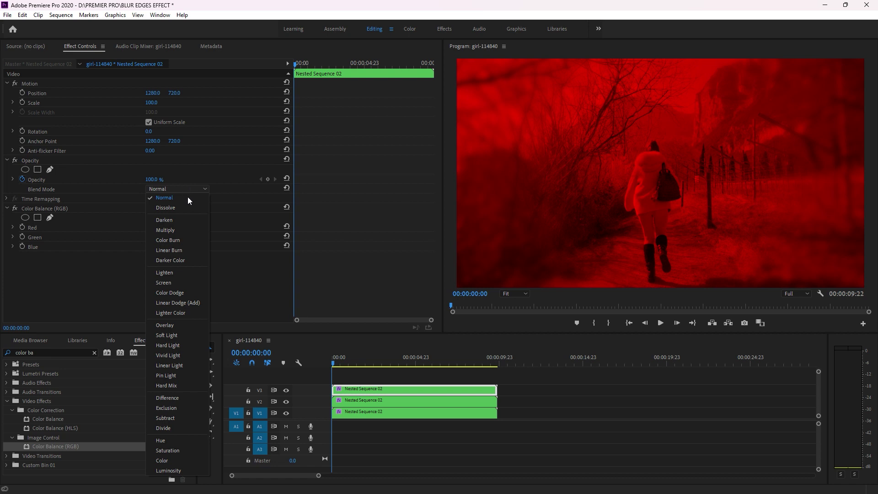
left_click(175, 286)
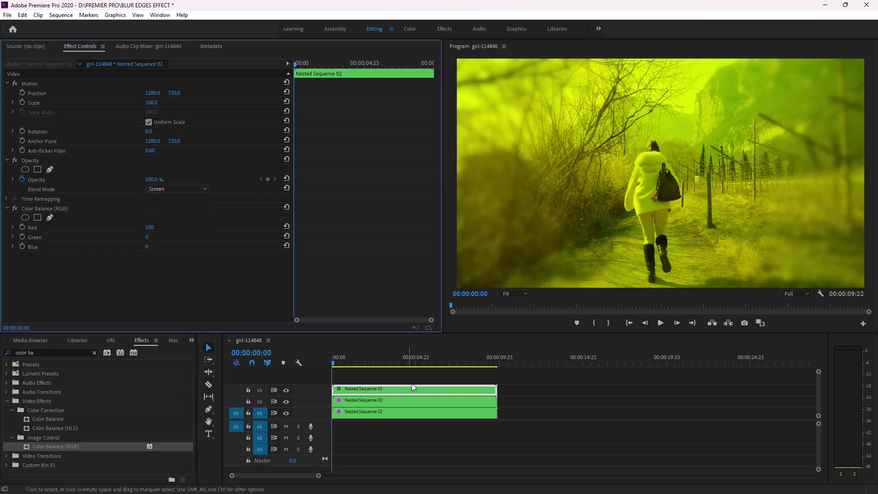
left_click(371, 404)
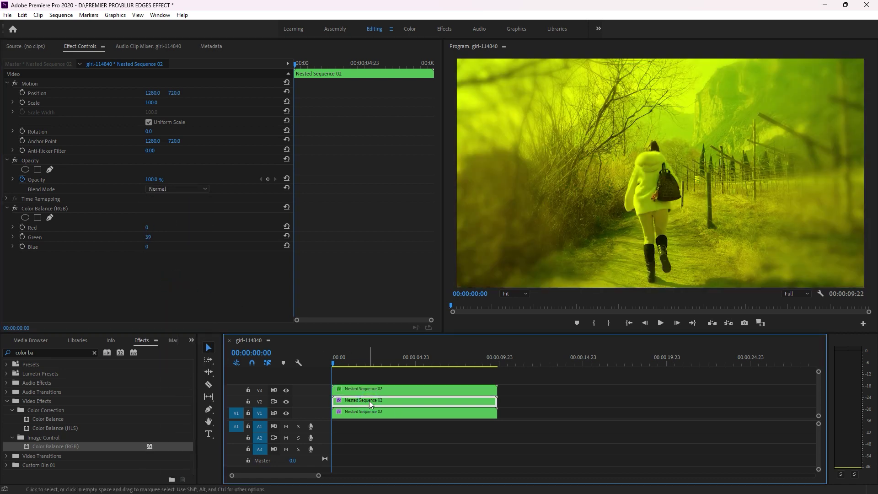
left_click(45, 192)
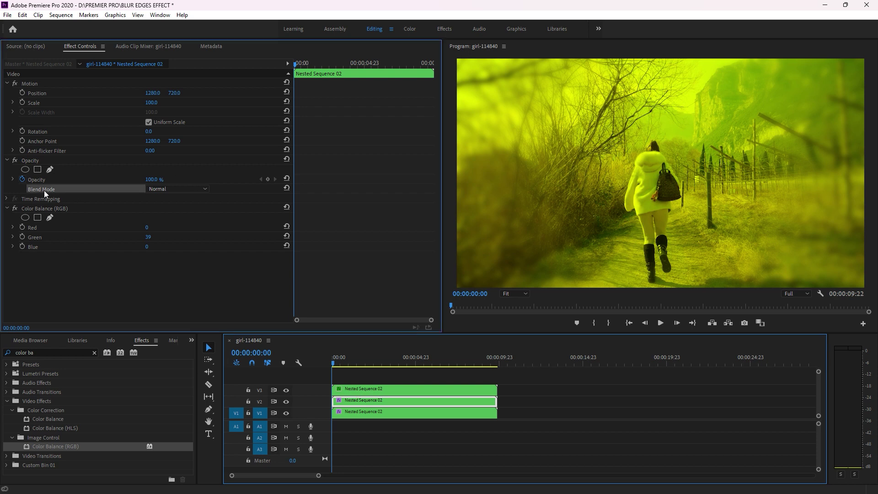
left_click(186, 189)
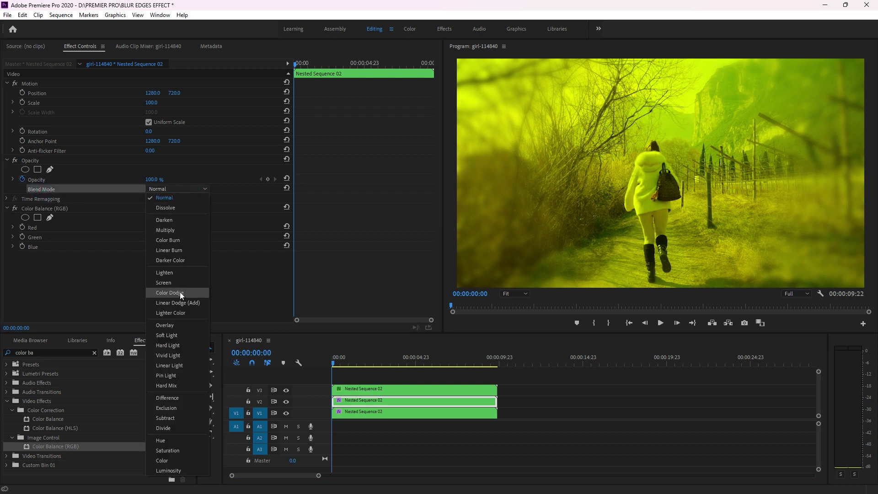
left_click(169, 283)
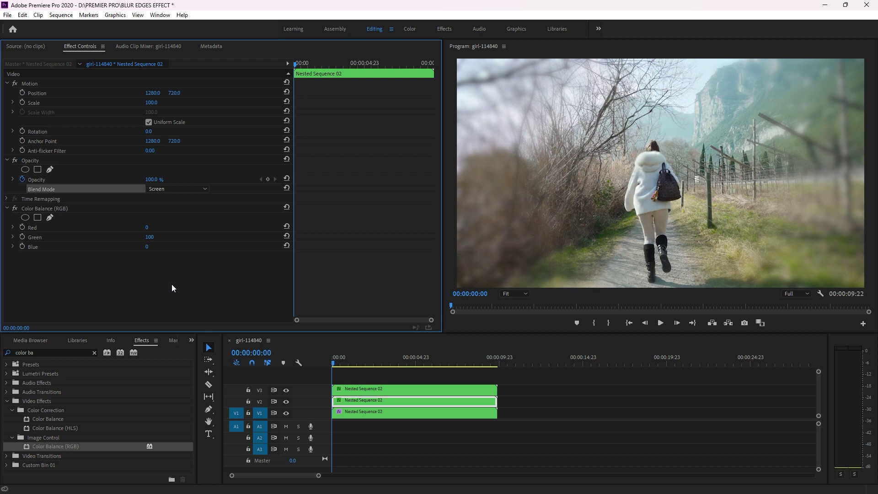
left_click(393, 392)
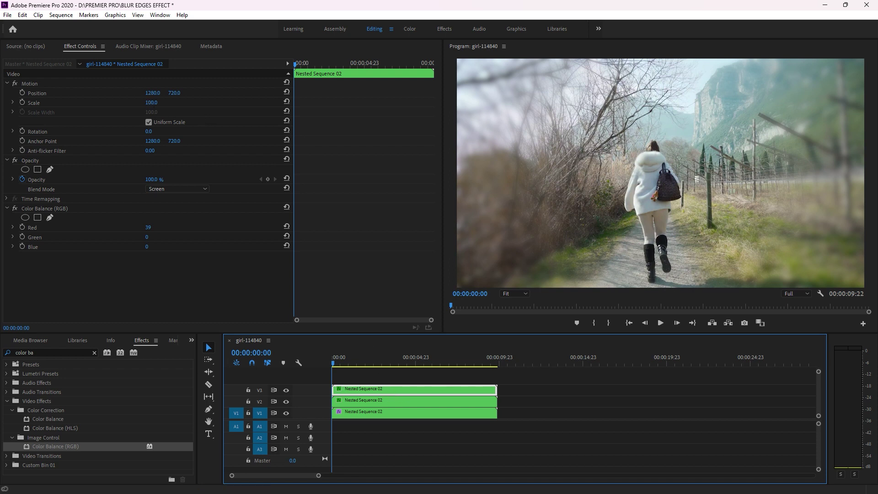
Enlarge the Scale of the V3 red and V2 green clips slightly.
left_click_drag(150, 104, 151, 104)
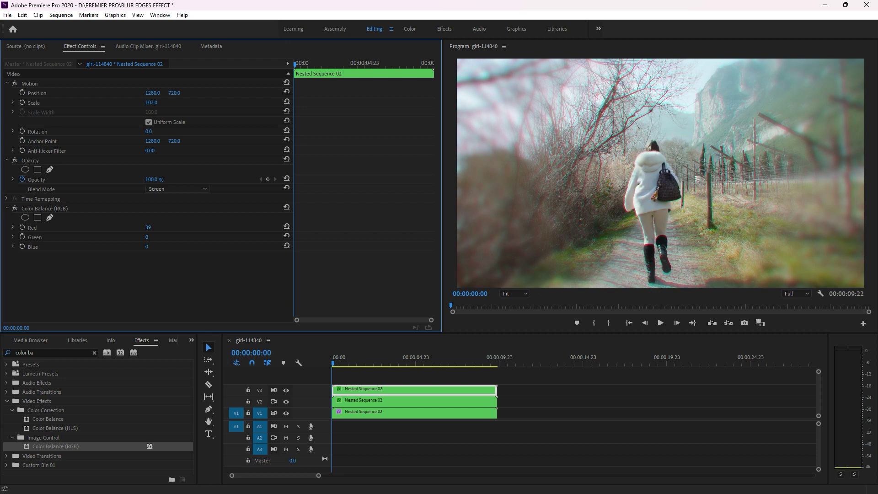
left_click(386, 404)
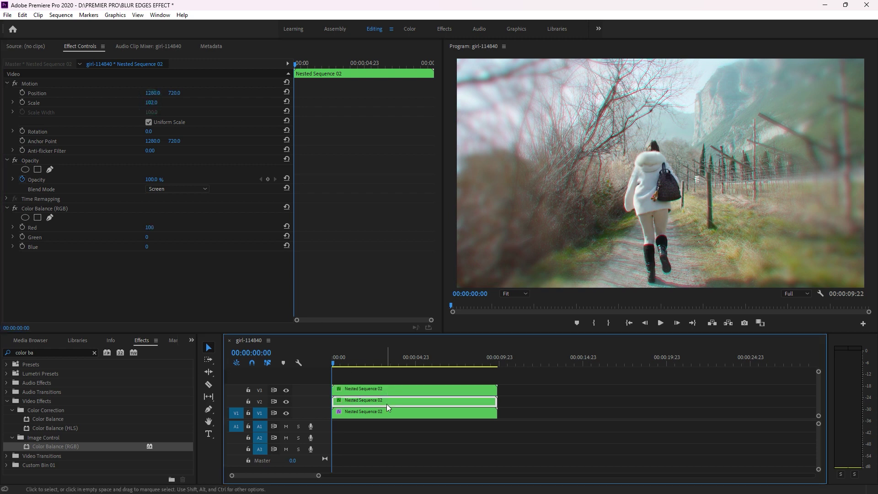
left_click_drag(151, 102, 153, 102)
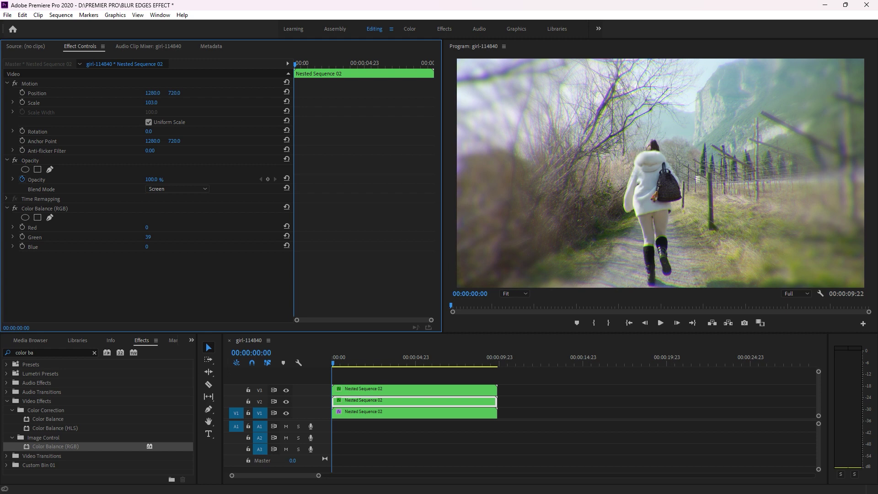
left_click_drag(147, 237, 147, 97)
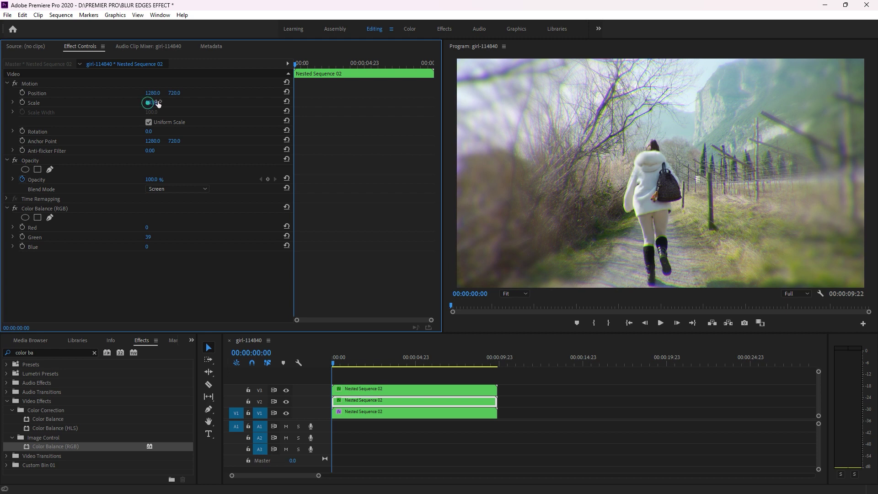
Set the V1 blue clip's Scale to 101 percent.
left_click(381, 410)
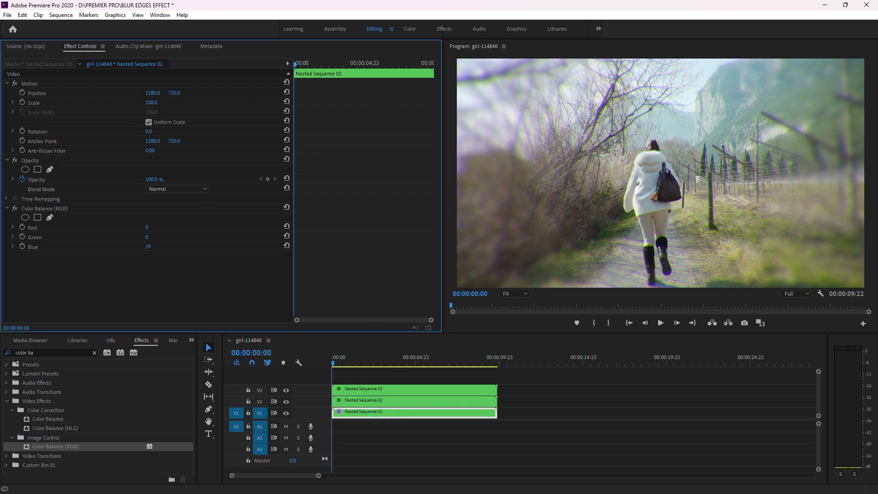
left_click_drag(151, 102, 152, 102)
left_click_drag(151, 103, 150, 103)
left_click_drag(149, 102, 150, 102)
Reduce the V3 red clip's Scale to 99 percent.
left_click(348, 387)
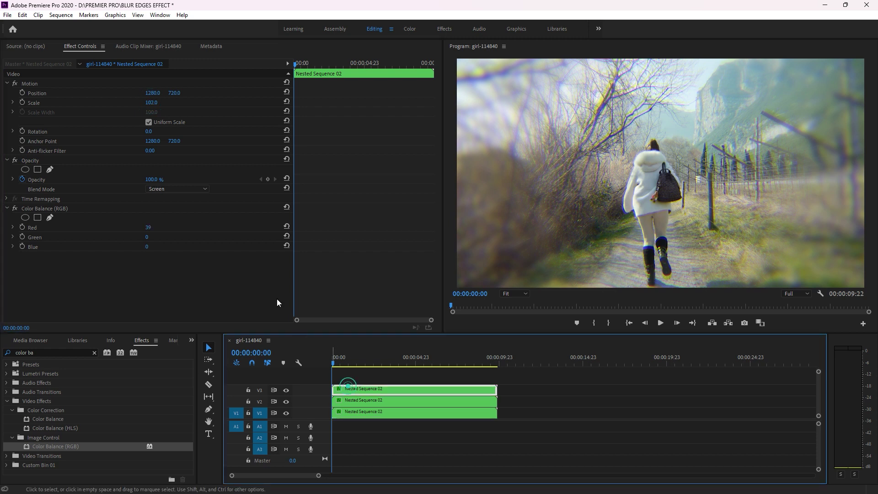
left_click(151, 102)
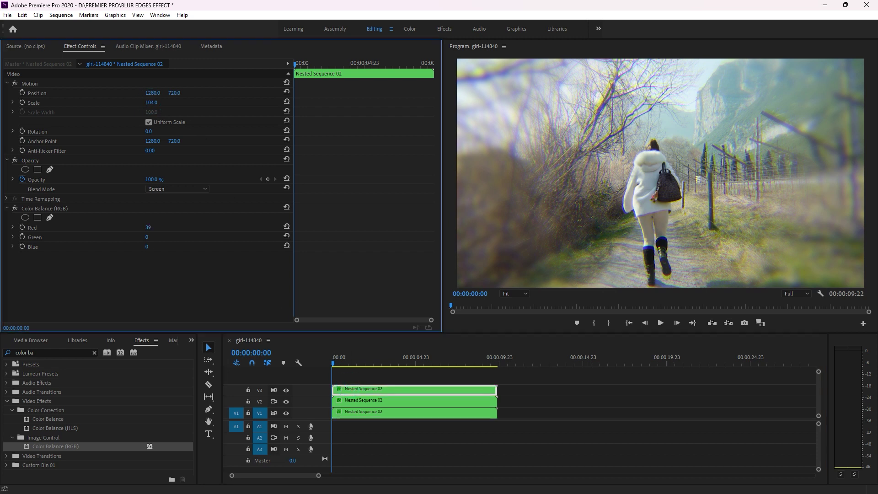
left_click_drag(151, 103, 149, 102)
left_click(149, 102)
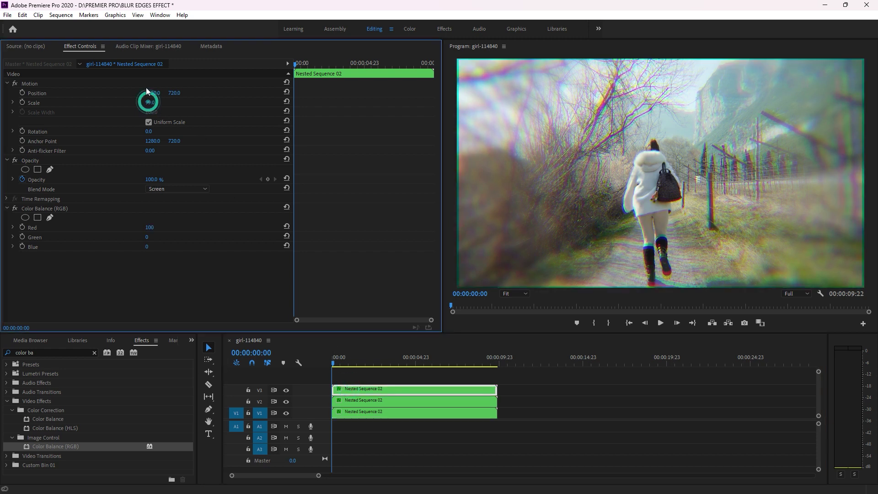